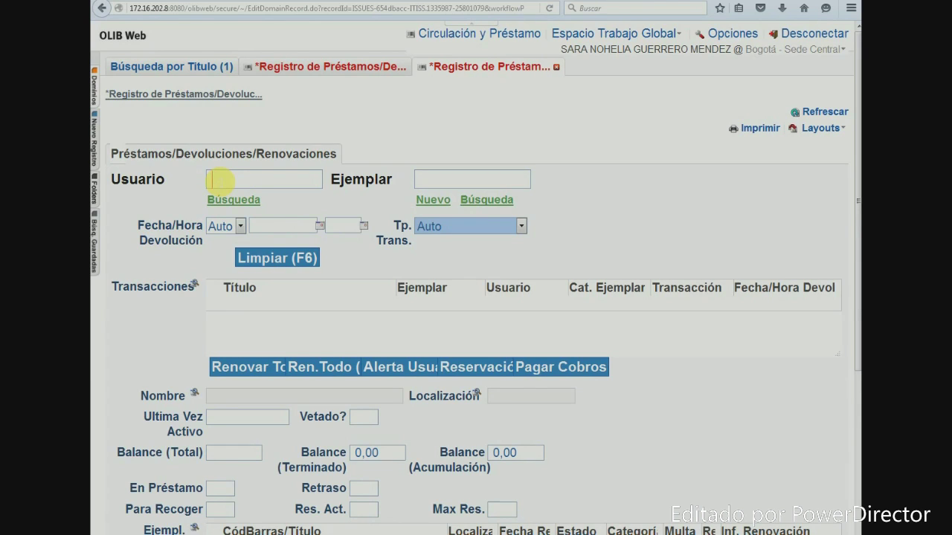
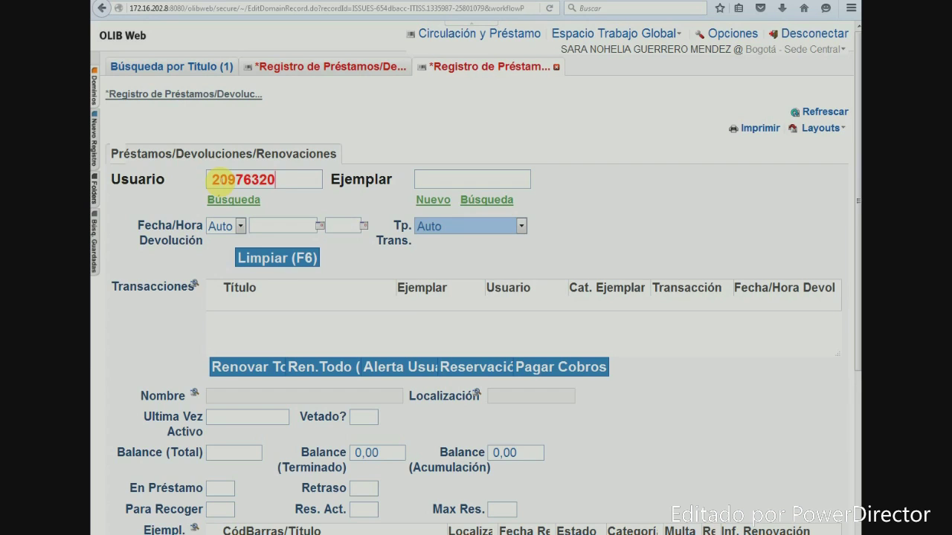
# Look up the borrower's user code in the Usuario field; it finds no exact match
pyautogui.press('Return')
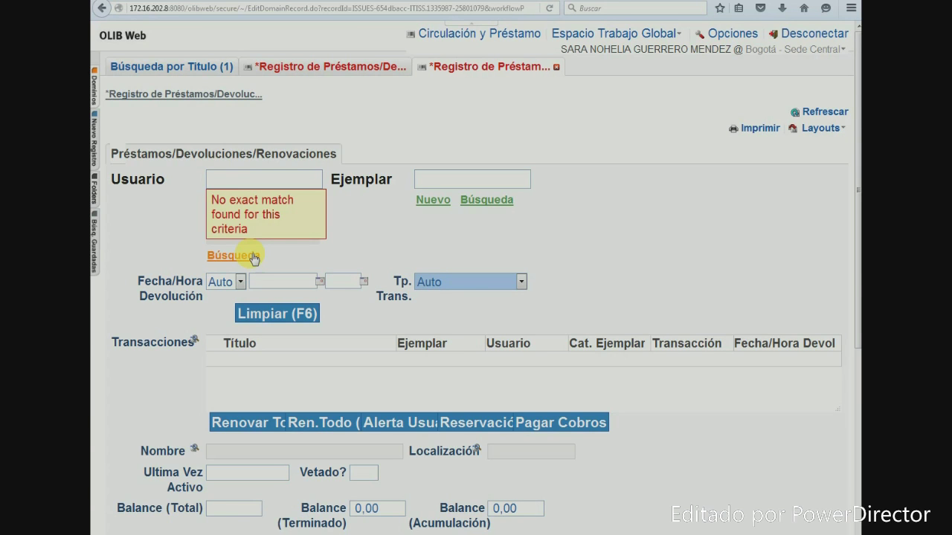
# Search users by the borrower's surname and first name, confirming no records exist
pyautogui.click(252, 256)
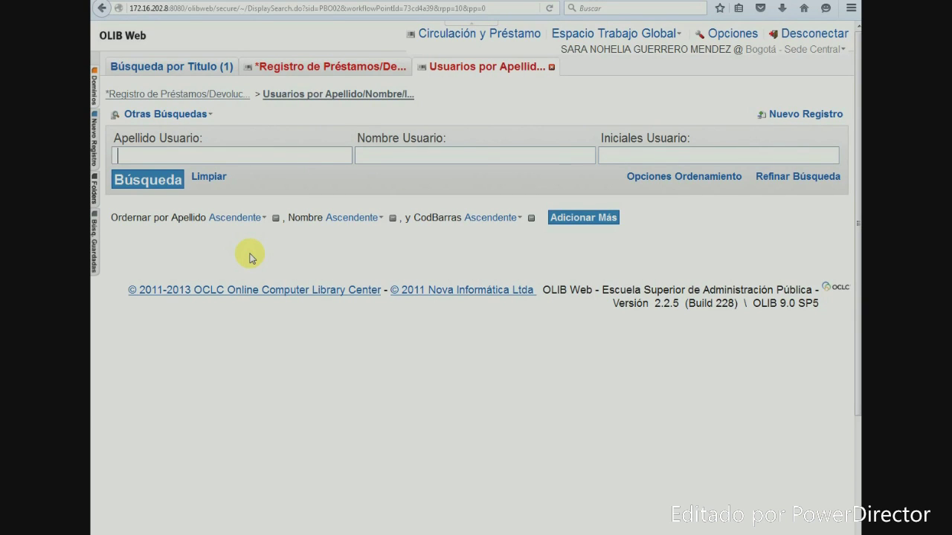
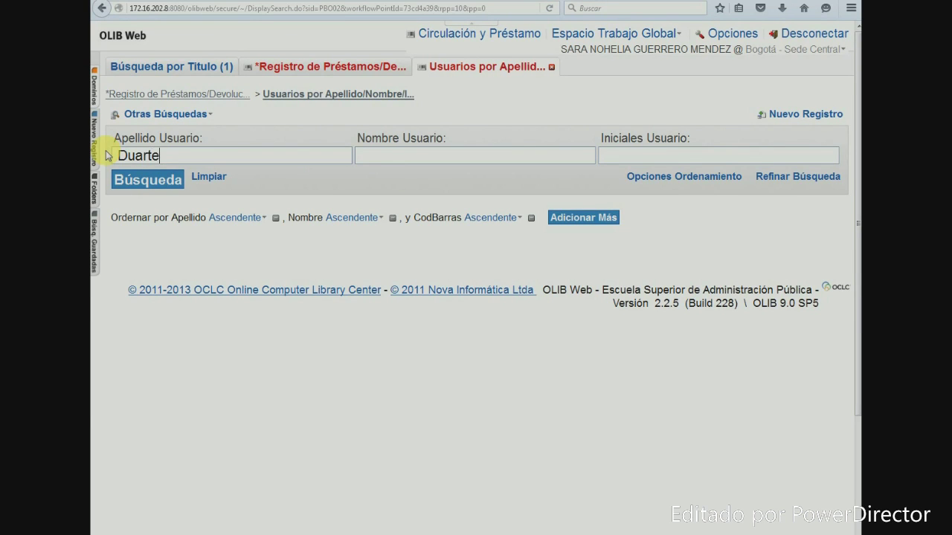
pyautogui.press('Tab')
pyautogui.press('Return')
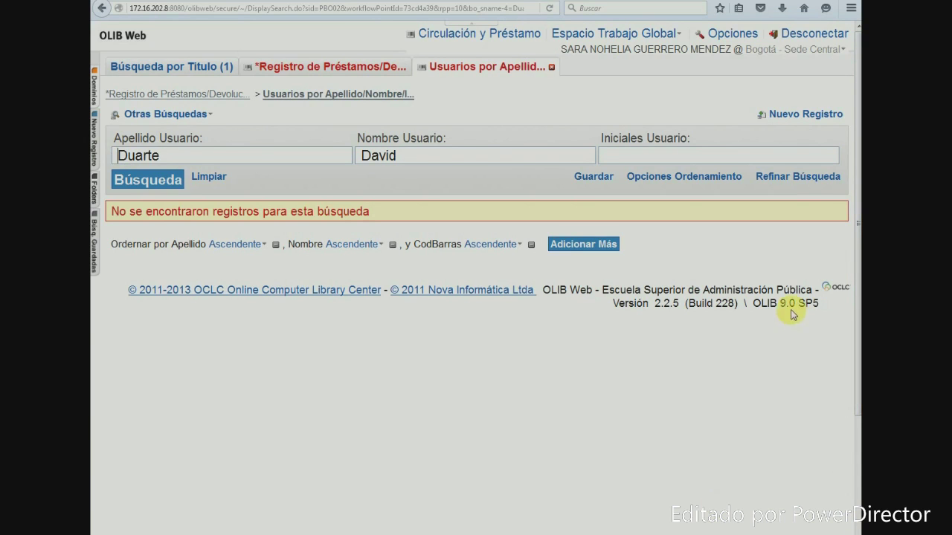
# Create a new user record with the second surname, barcode and identical secondary code
pyautogui.click(785, 118)
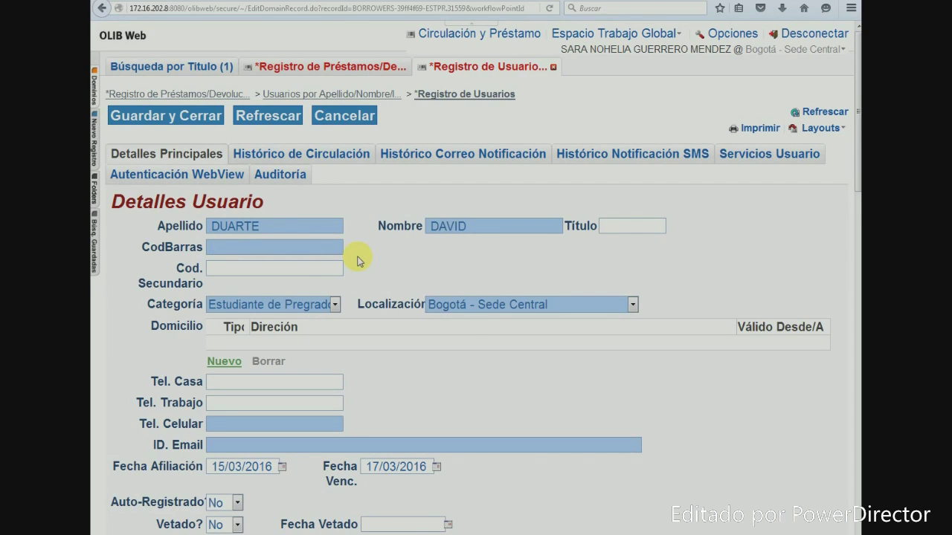
pyautogui.click(288, 226)
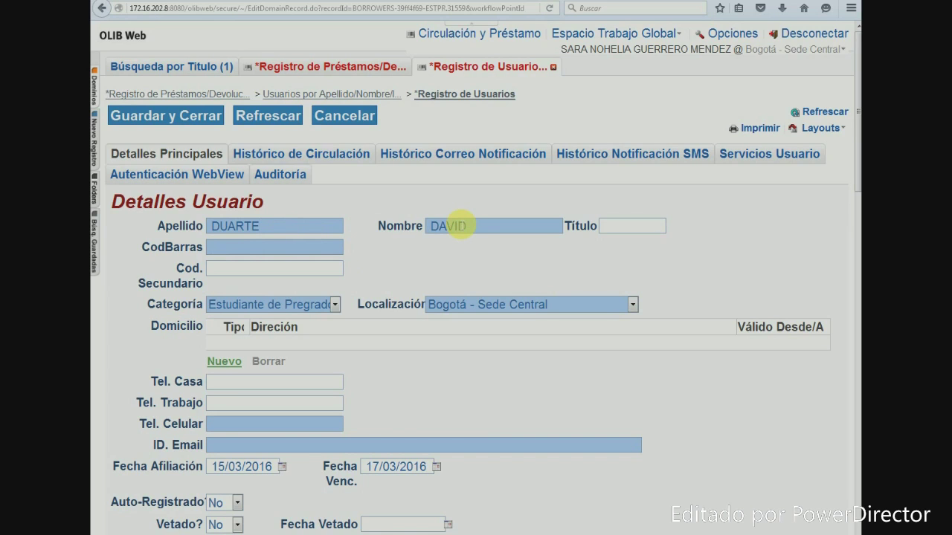
pyautogui.write('DURAN')
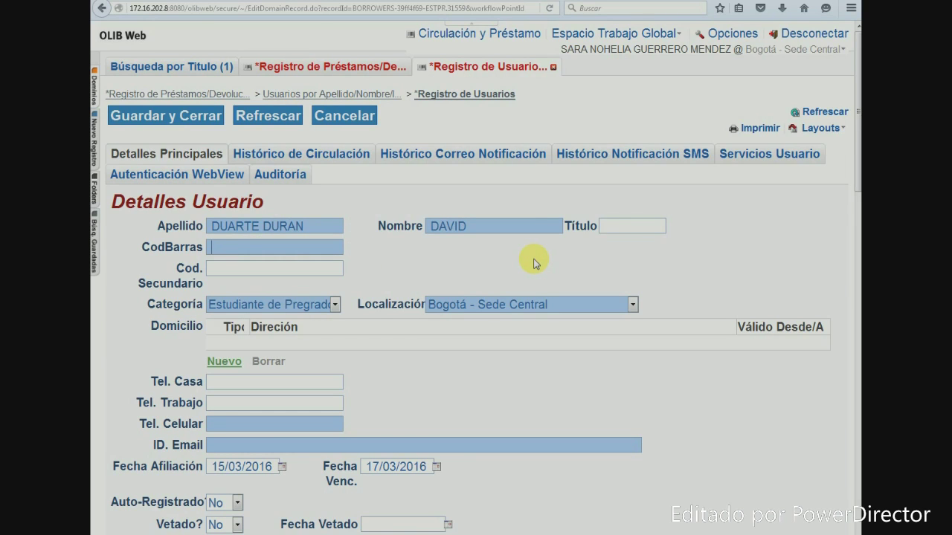
pyautogui.click(232, 273)
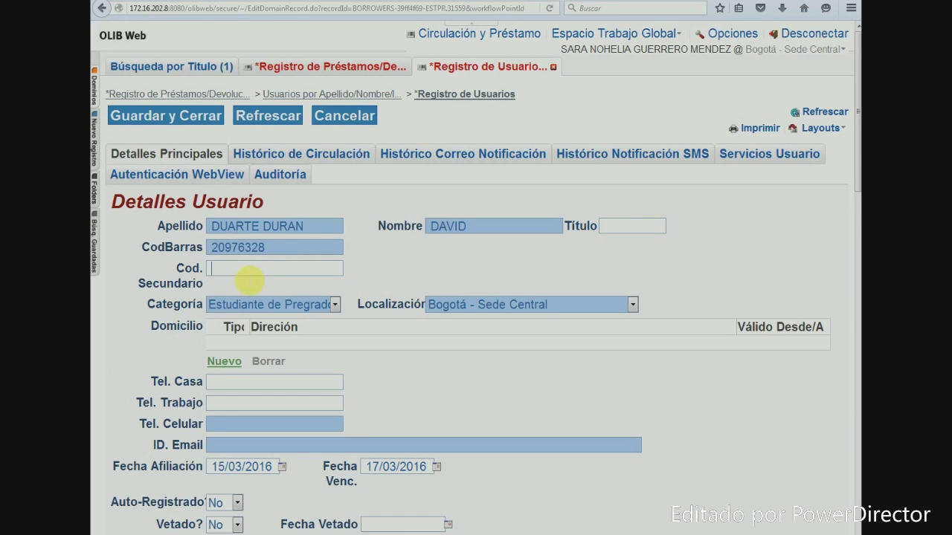
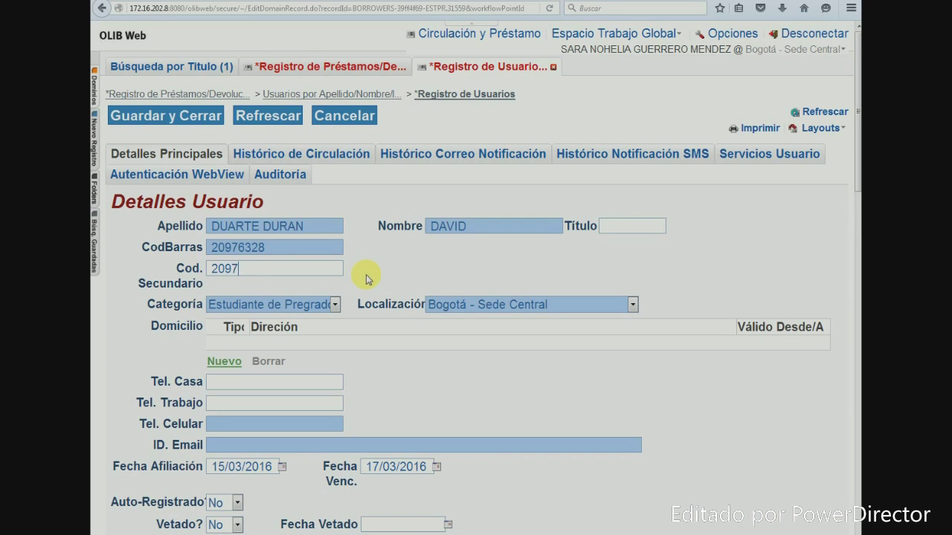
# Set category to Estudiante de Posgrado and location to Cali - Sede Valle del Cauca
pyautogui.click(335, 307)
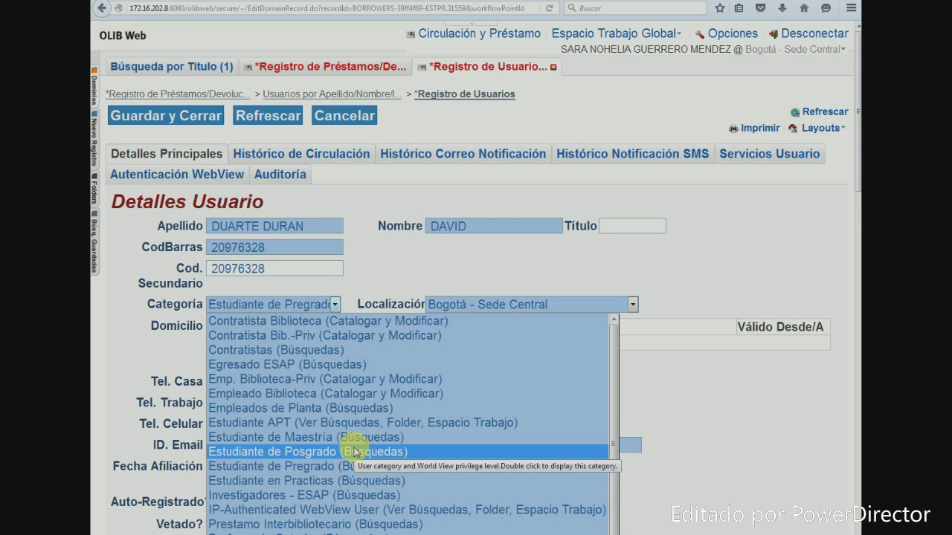
pyautogui.click(355, 452)
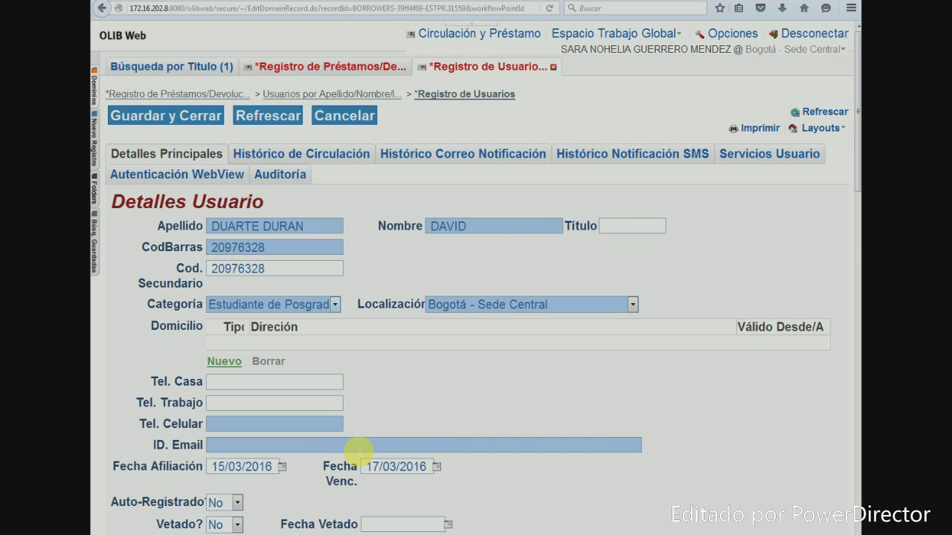
pyautogui.click(632, 305)
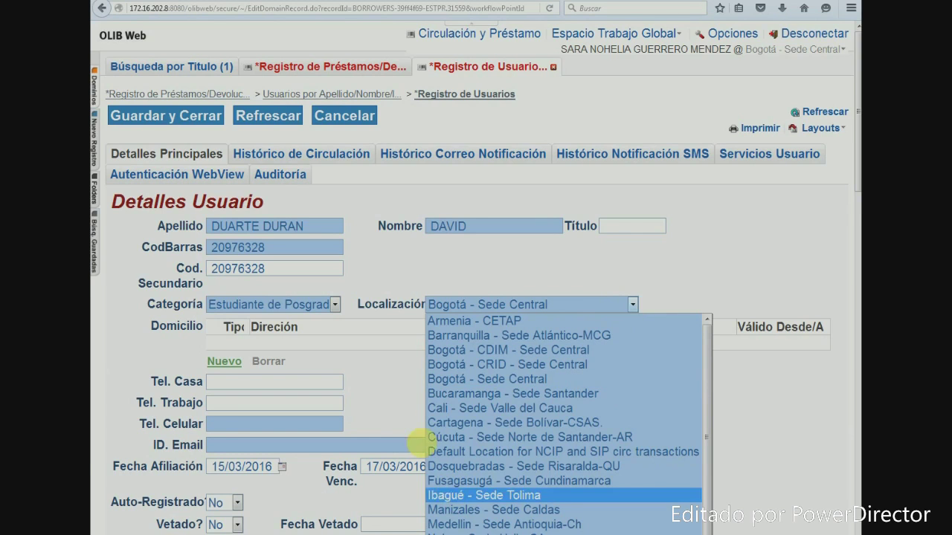
pyautogui.click(443, 409)
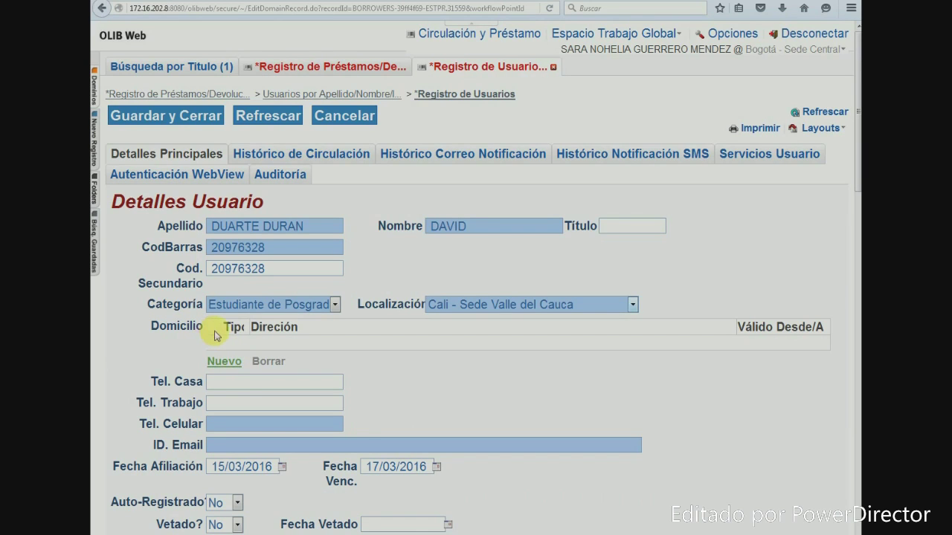
pyautogui.click(222, 382)
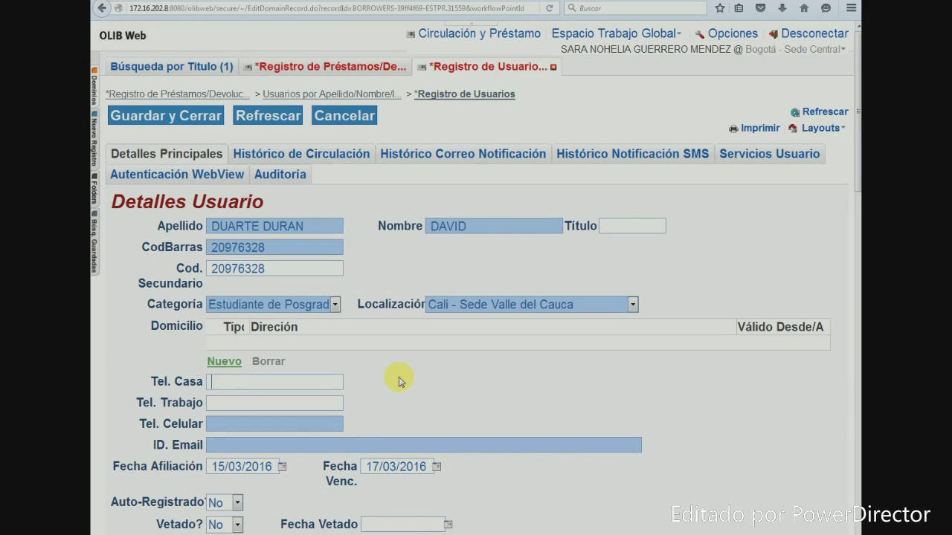
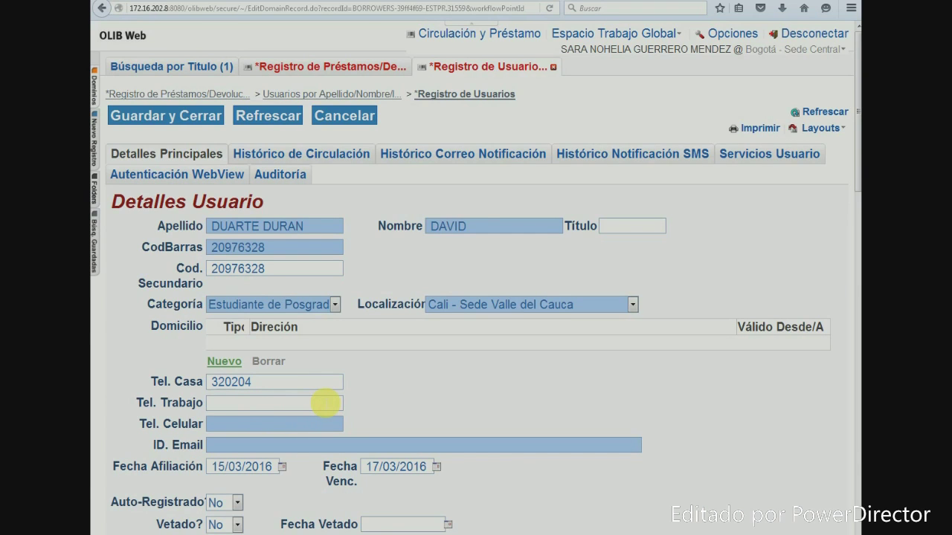
# Fill in the borrower's home, work and mobile phone numbers and e-mail address
pyautogui.click(325, 403)
pyautogui.click(298, 425)
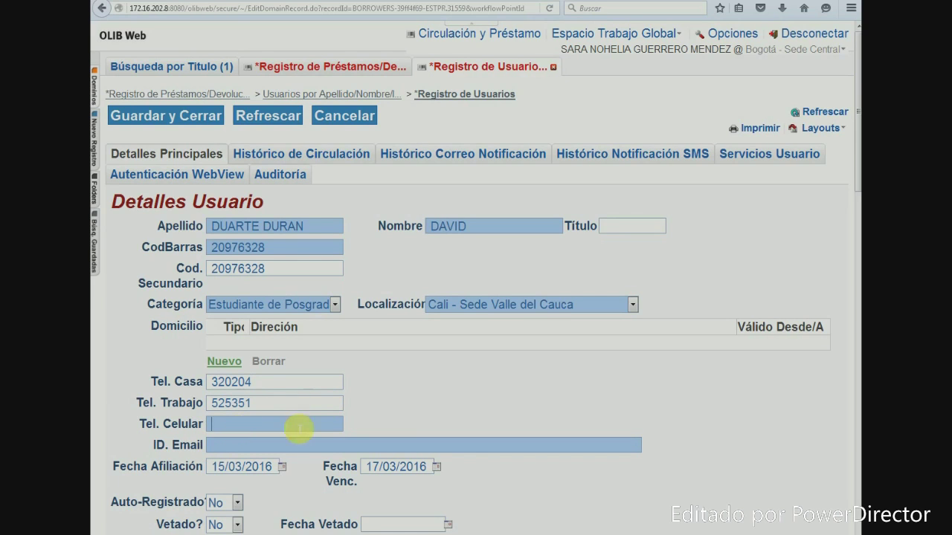
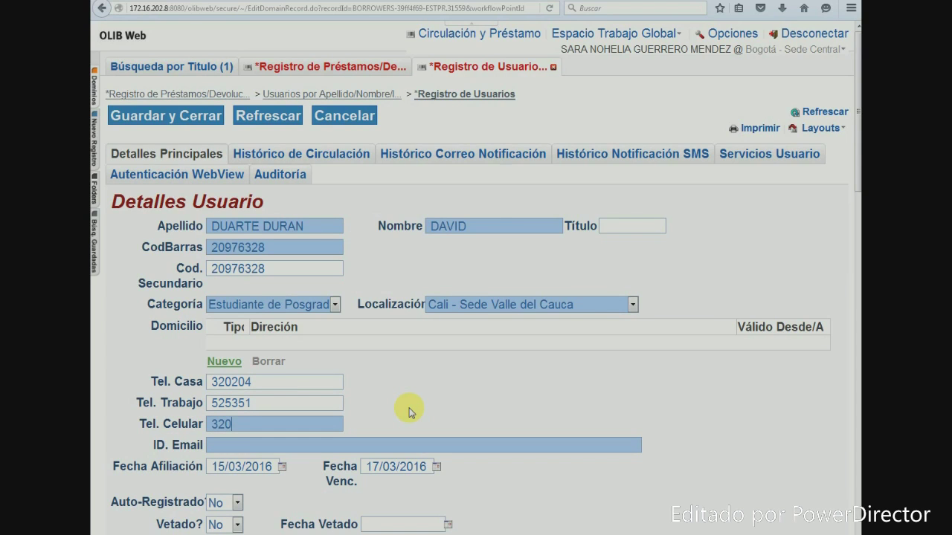
pyautogui.click(372, 449)
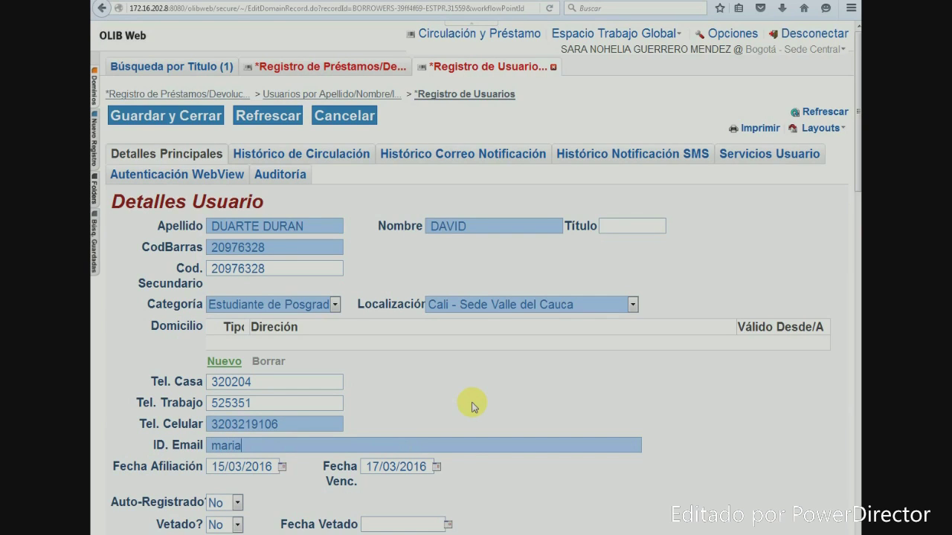
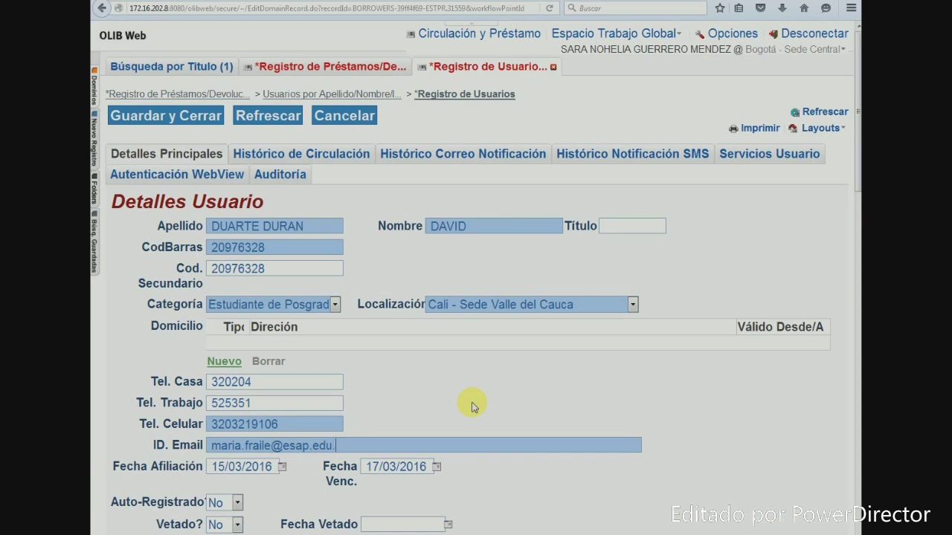
# Set the expiry date to 04/06/2016, then save and close the borrower record
pyautogui.scroll(-5, 563, 394)
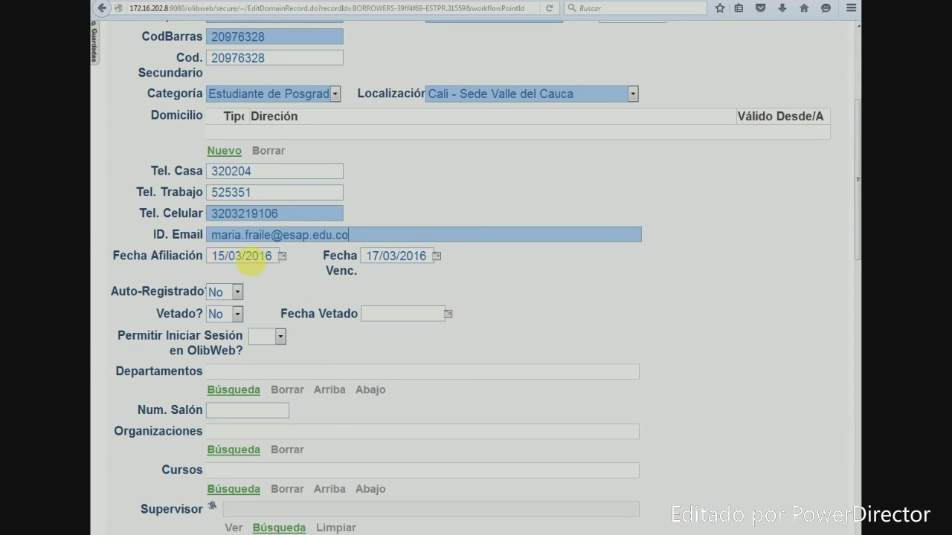
pyautogui.click(438, 258)
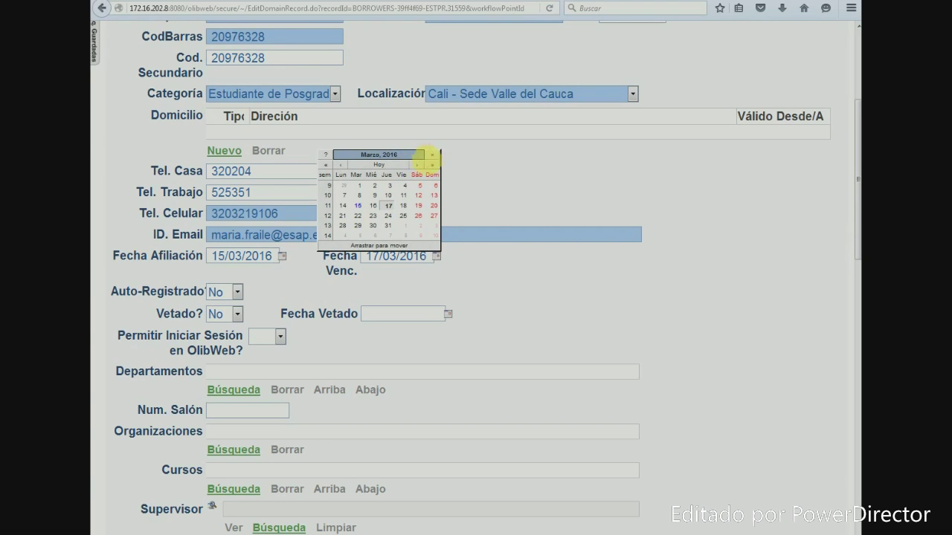
pyautogui.click(417, 165)
pyautogui.click(417, 165)
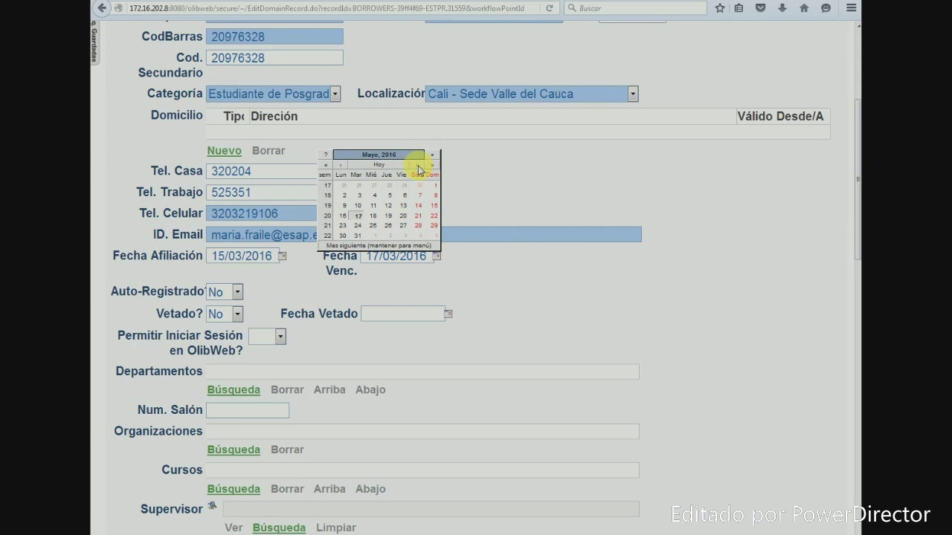
pyautogui.click(417, 165)
pyautogui.click(417, 165)
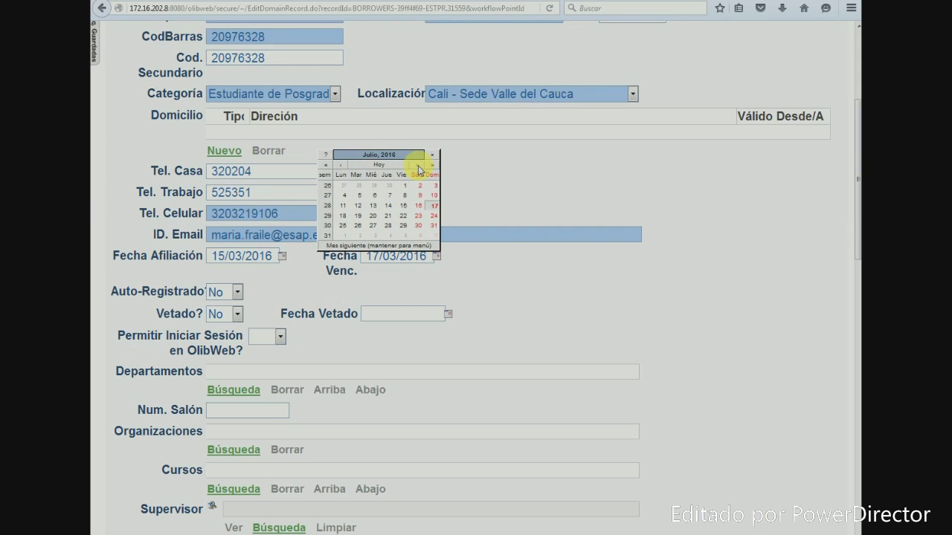
pyautogui.click(342, 166)
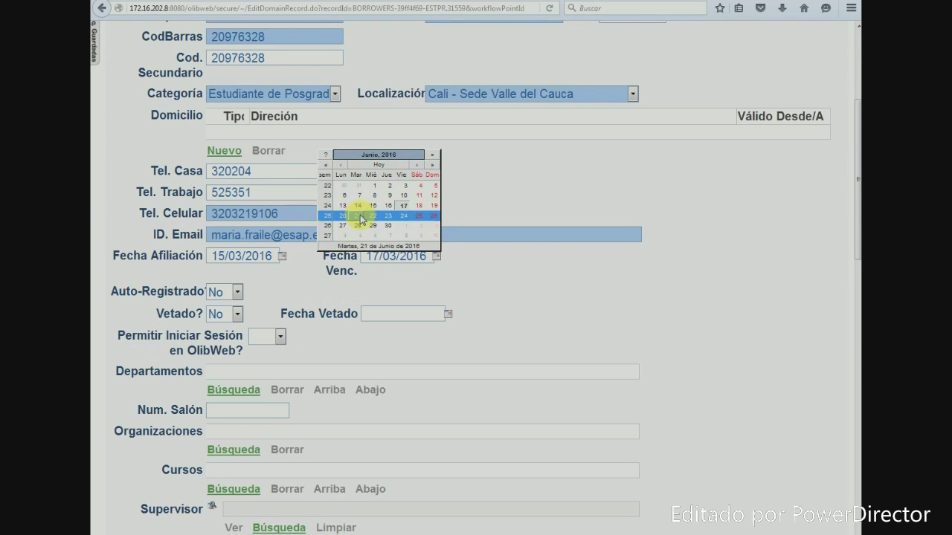
pyautogui.click(419, 186)
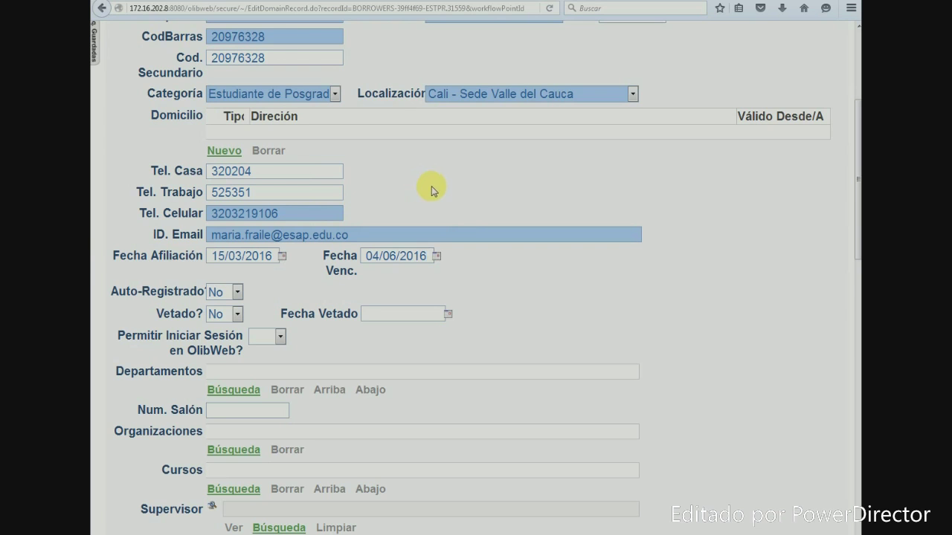
pyautogui.scroll(5, 271, 159)
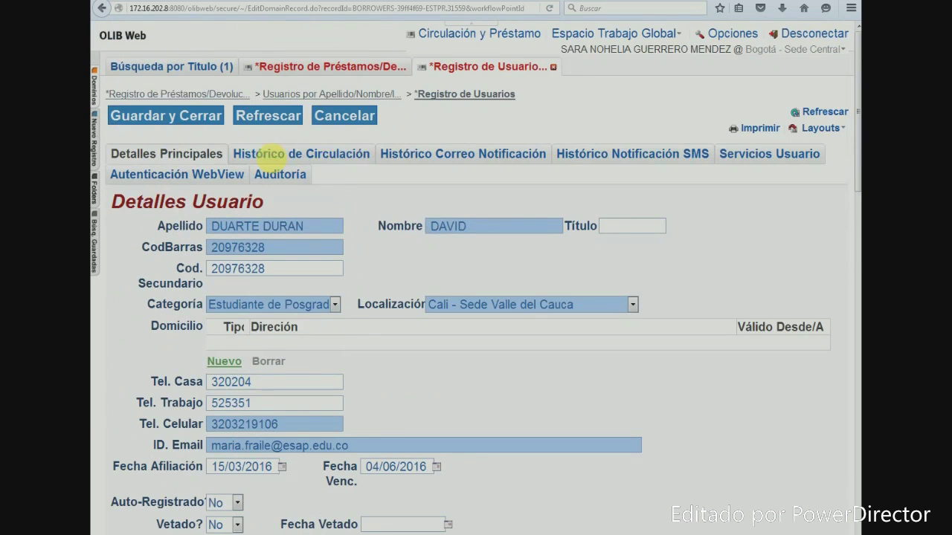
pyautogui.click(207, 117)
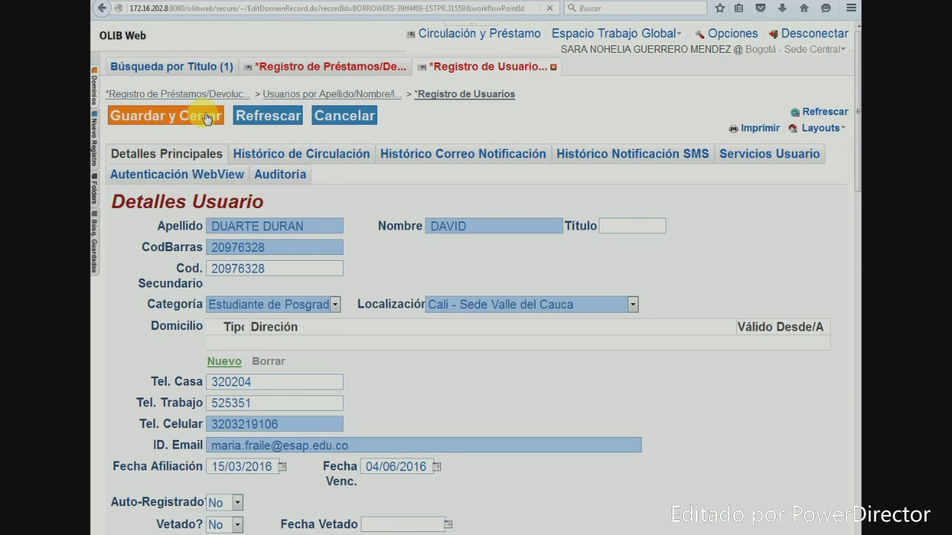